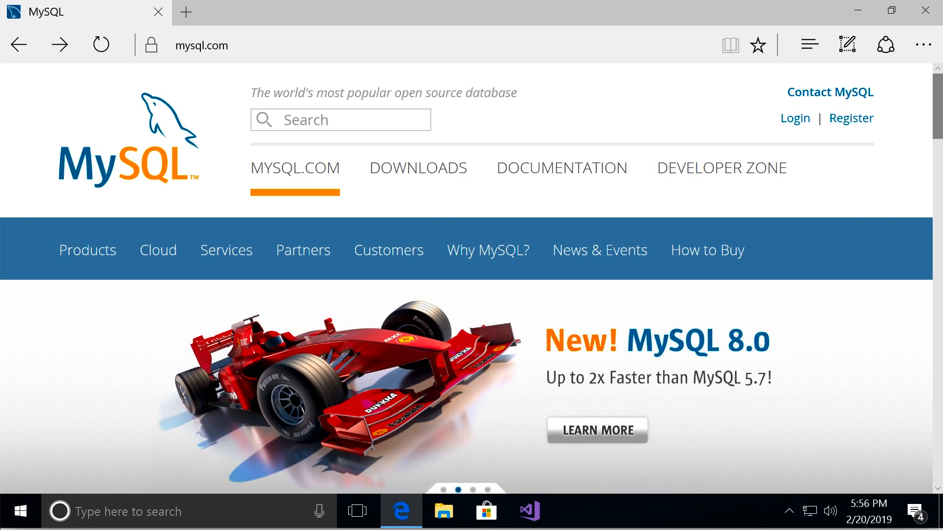
Open the MySQL Community Server download page by way of the Community (GPL) downloads
left_click(421, 187)
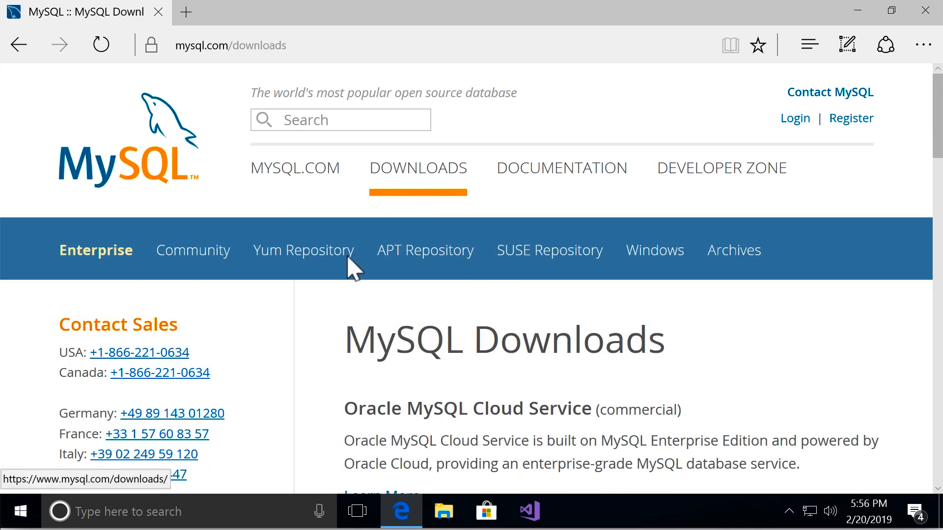
scroll(796, 344, "down", 15)
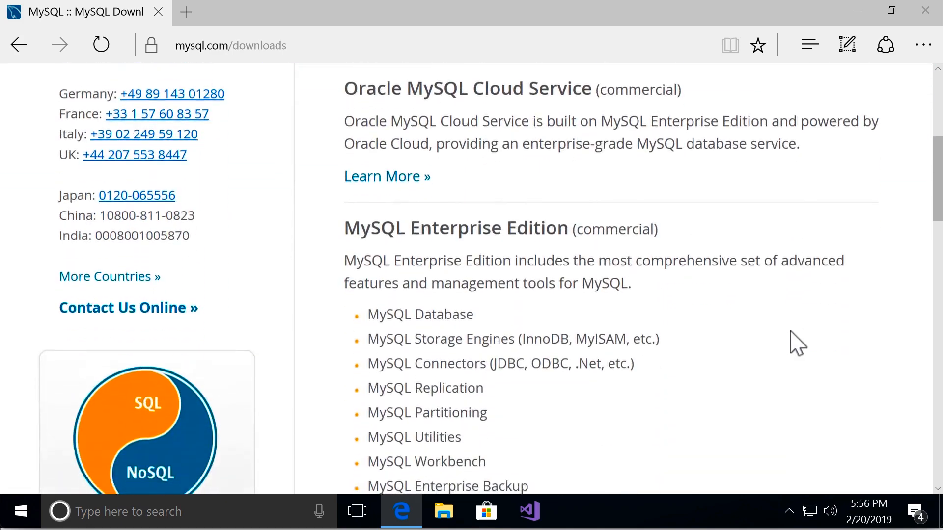
scroll(793, 343, "down", 5)
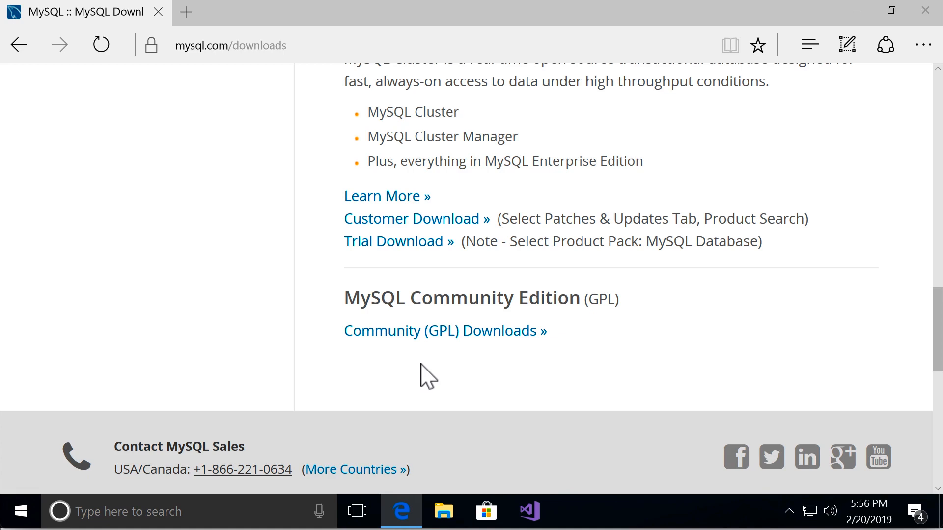
left_click(533, 333)
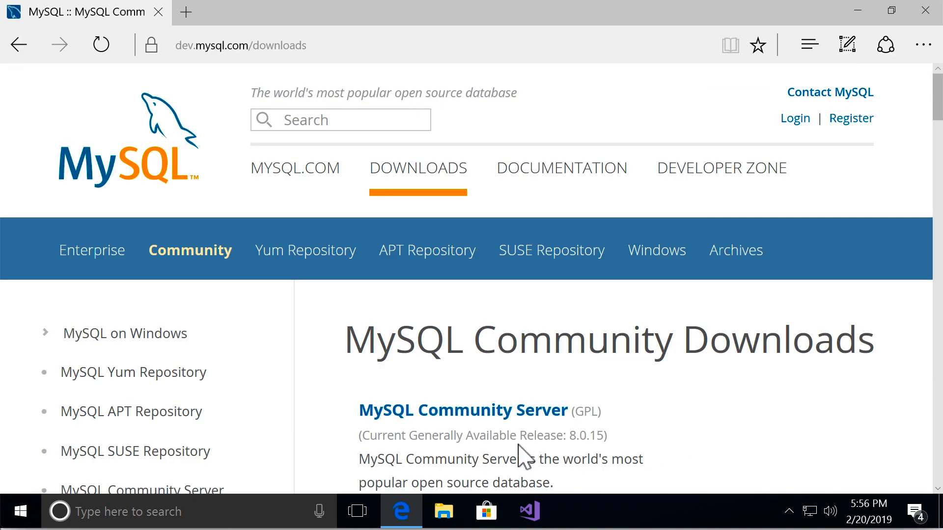
left_click(522, 411)
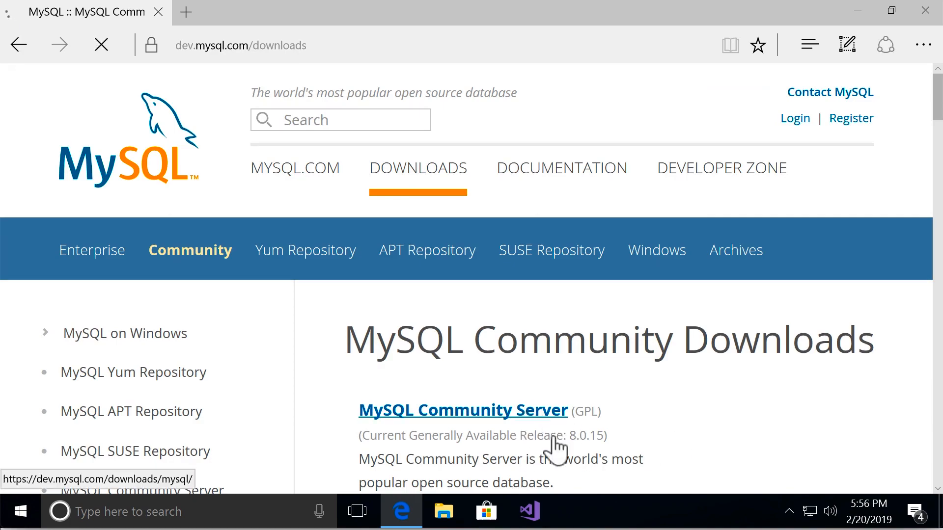
Go to the MySQL Installer for Windows page and choose the mysql-installer-web-community-8.0.15.0.msi download
left_click_drag(938, 129, 932, 328)
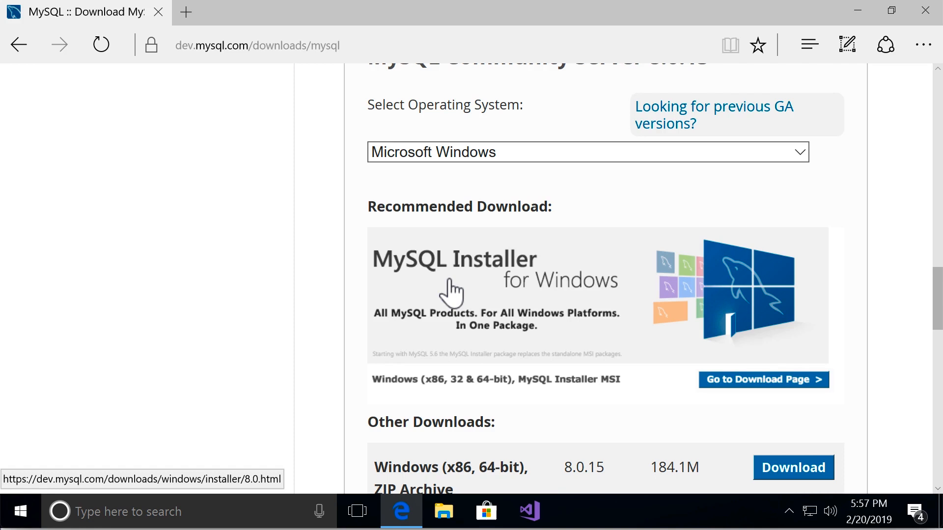
left_click(559, 314)
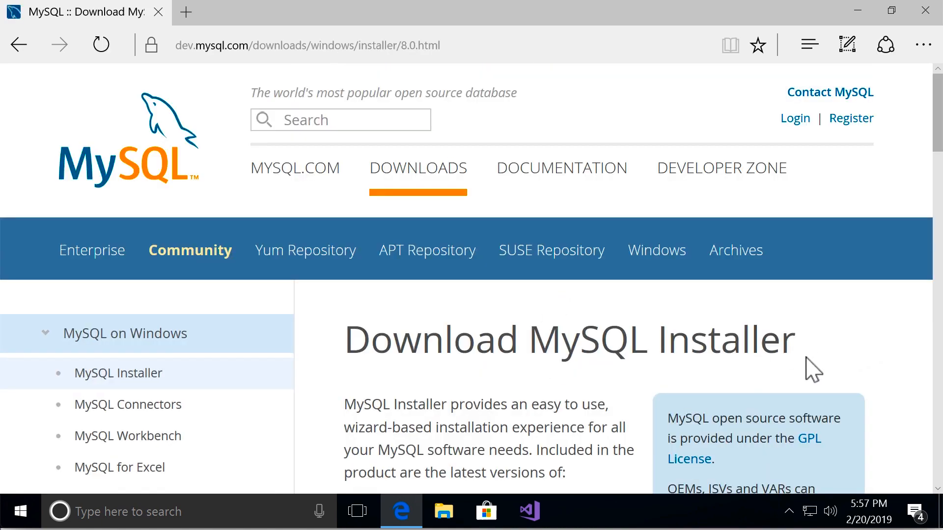
scroll(812, 369, "down", 10)
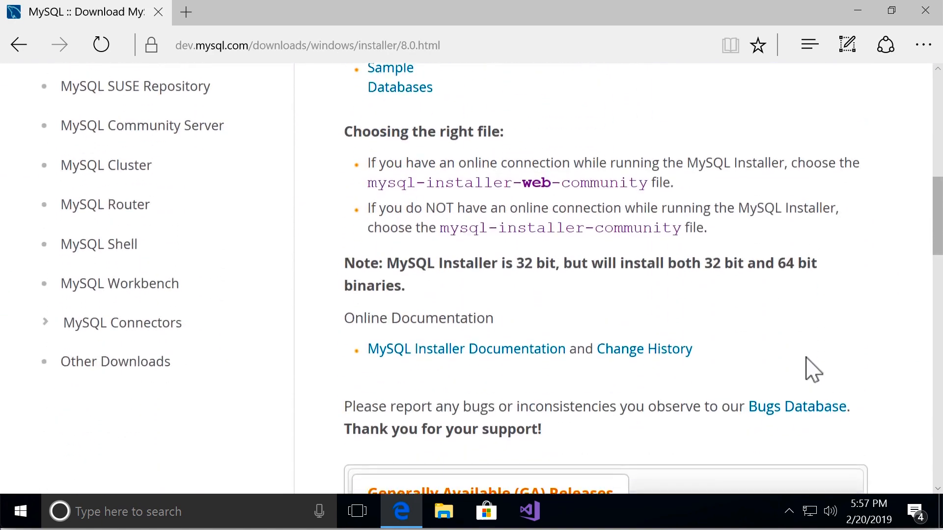
scroll(812, 369, "down", 8)
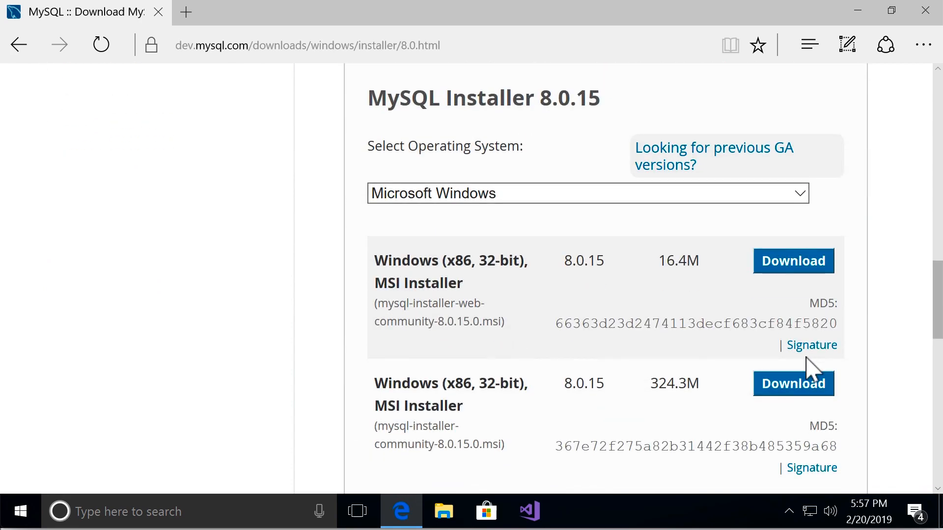
scroll(812, 369, "down", 2)
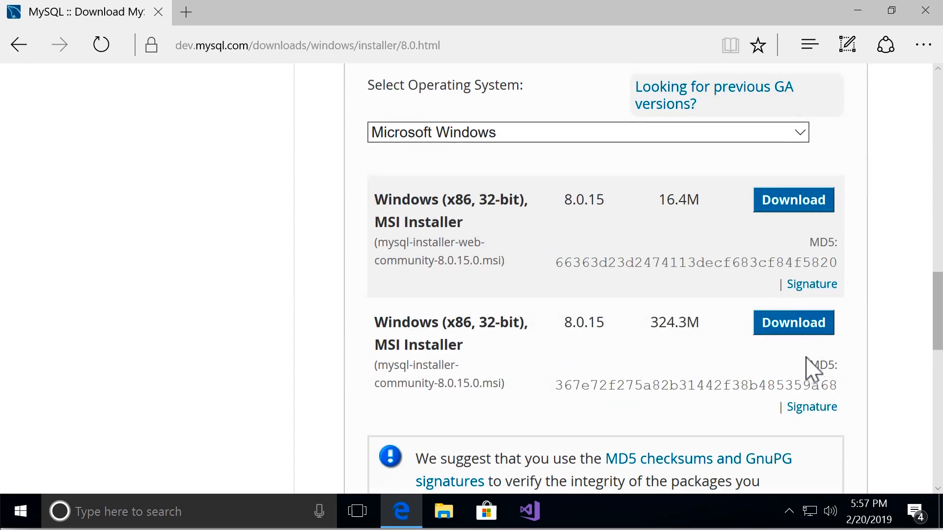
left_click(793, 196)
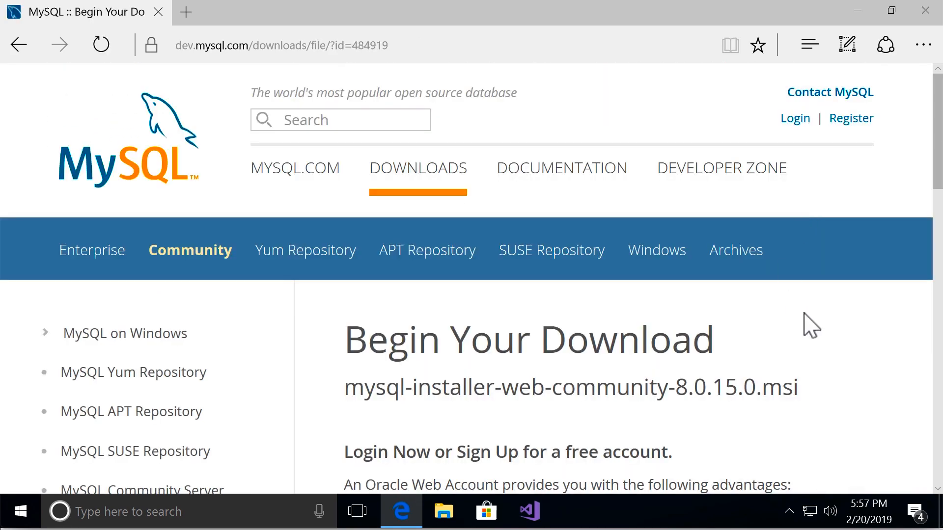
Download the web installer without logging in or signing up, save the file and run it
scroll(811, 326, "down", 10)
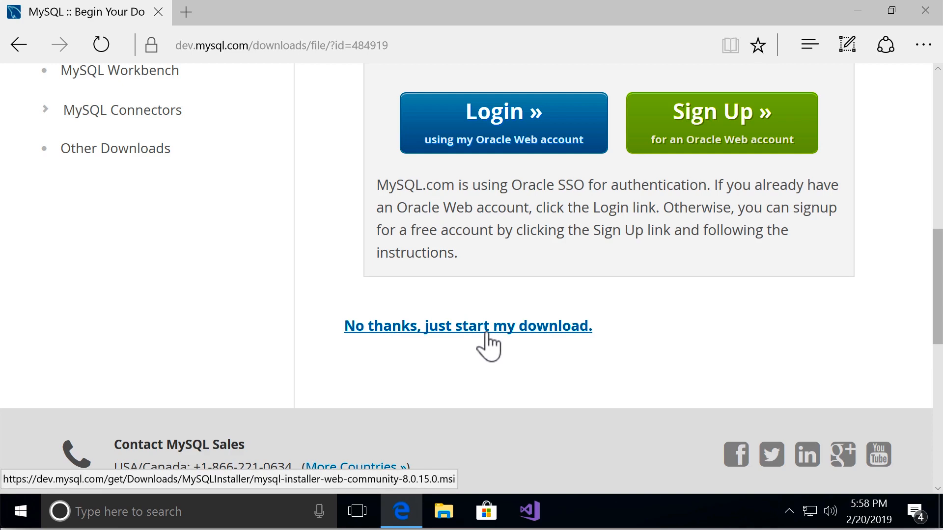
left_click(486, 334)
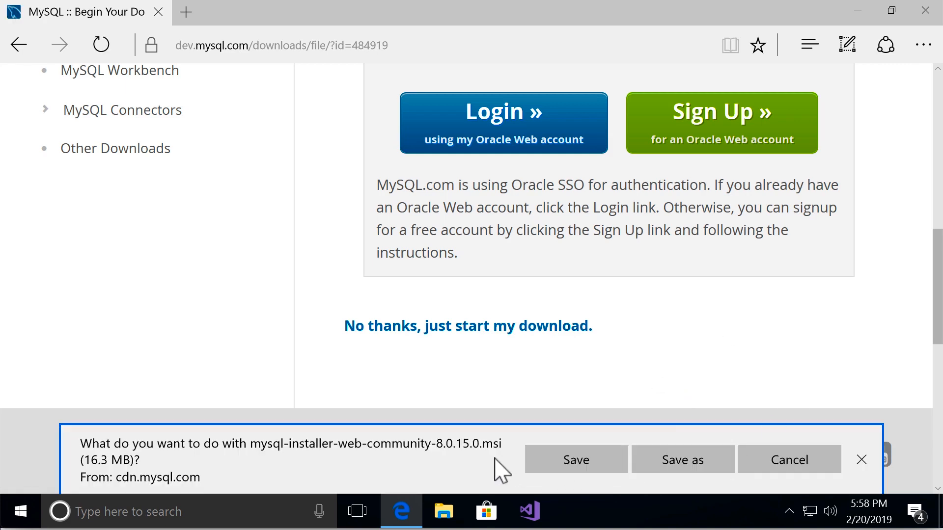
left_click(570, 462)
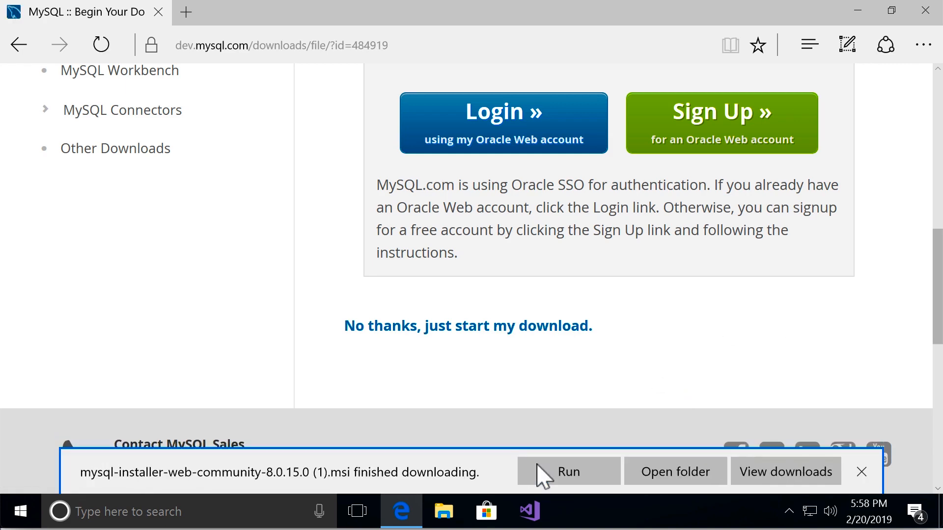
left_click(570, 475)
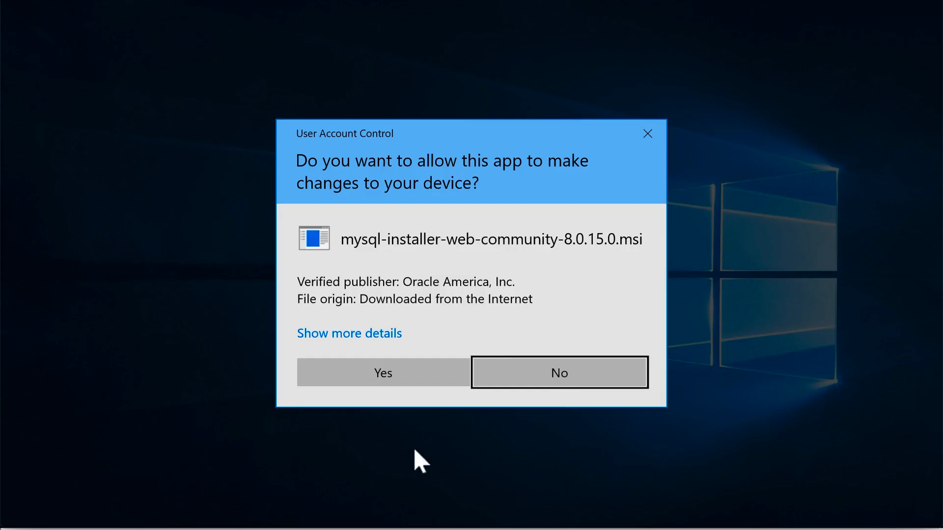
Install the products of the Developer Default setup type, continuing without the Connector/Python requirement
left_click(384, 371)
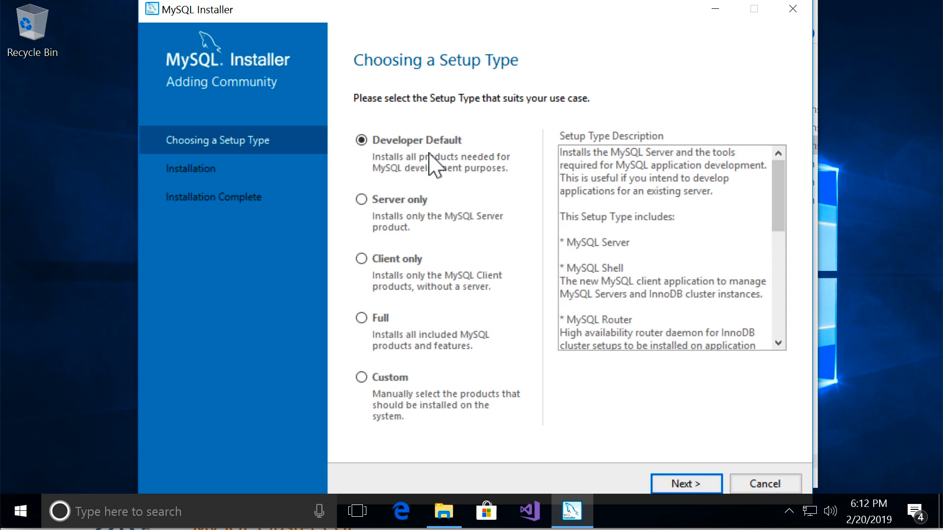
left_click(696, 487)
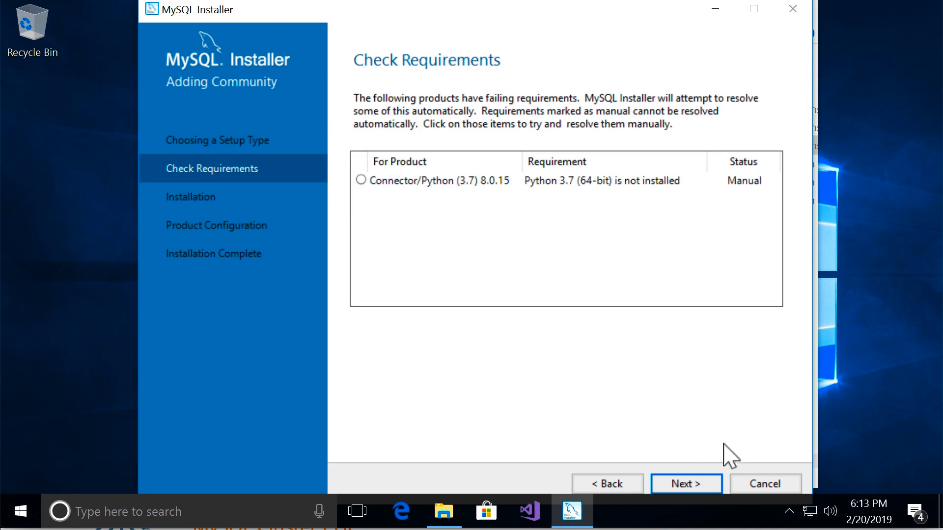
left_click(684, 486)
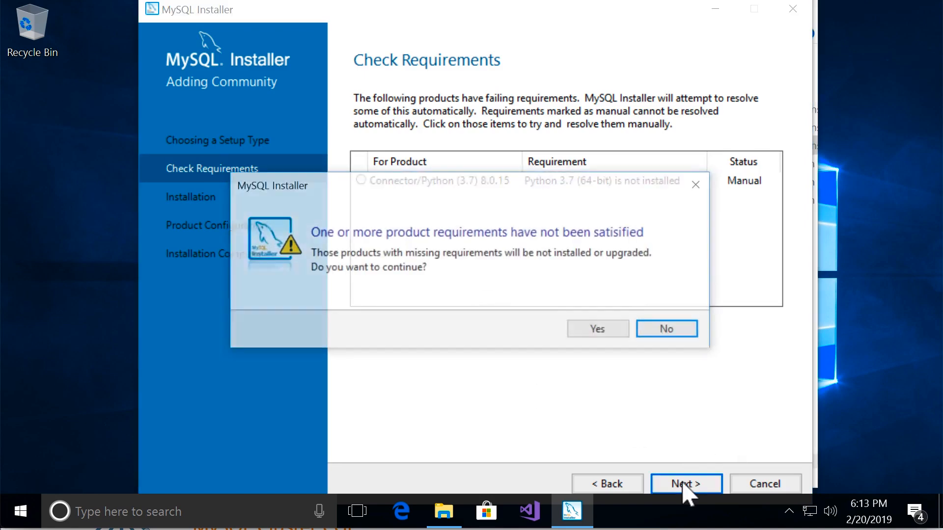
left_click(600, 332)
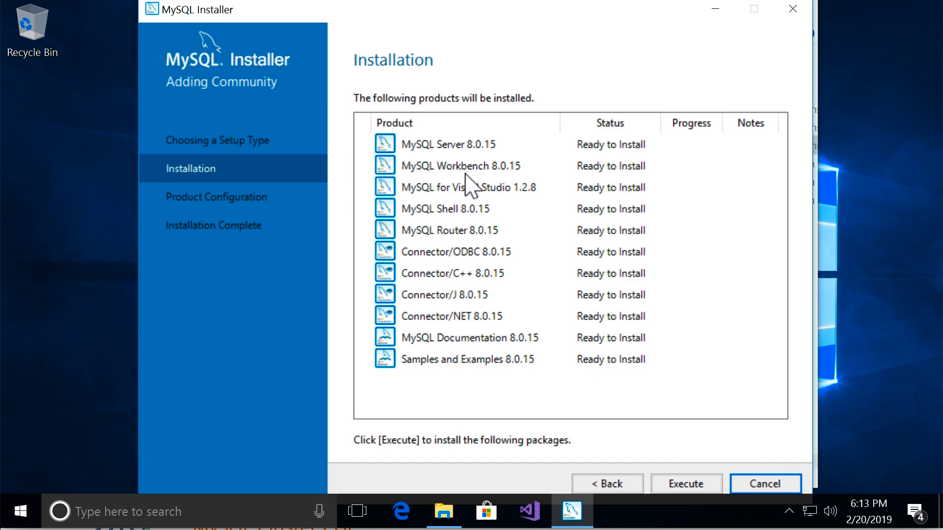
left_click(705, 488)
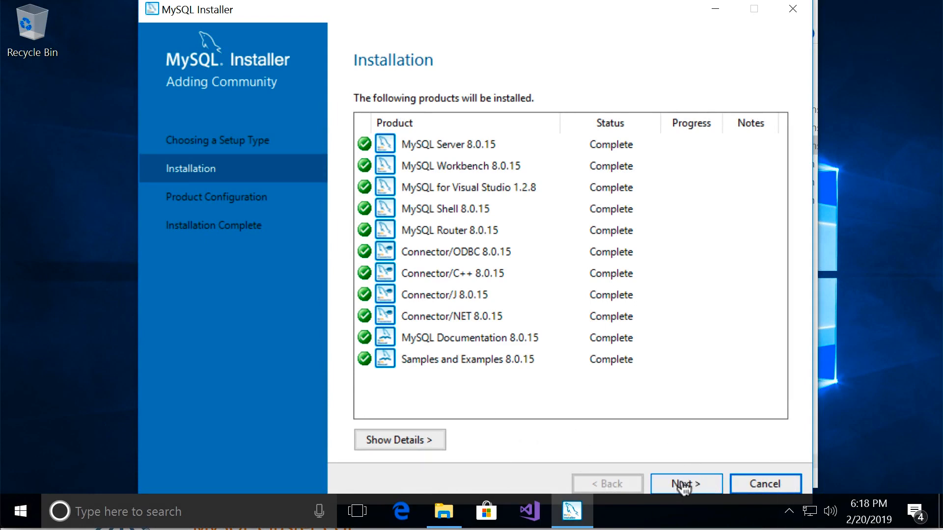
Configure a standalone MySQL Server as Development Computer on TCP/IP port 3306, using Strong Password Encryption for authentication
left_click(683, 488)
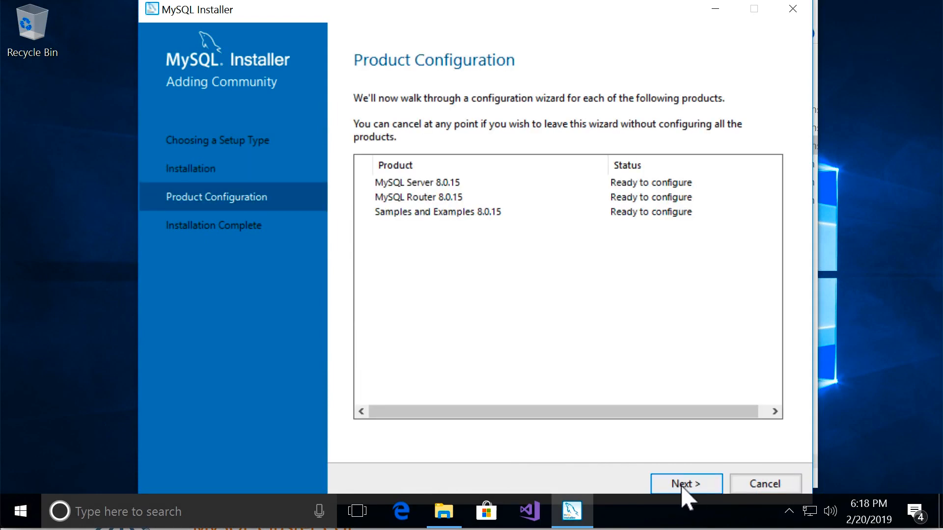
left_click(685, 486)
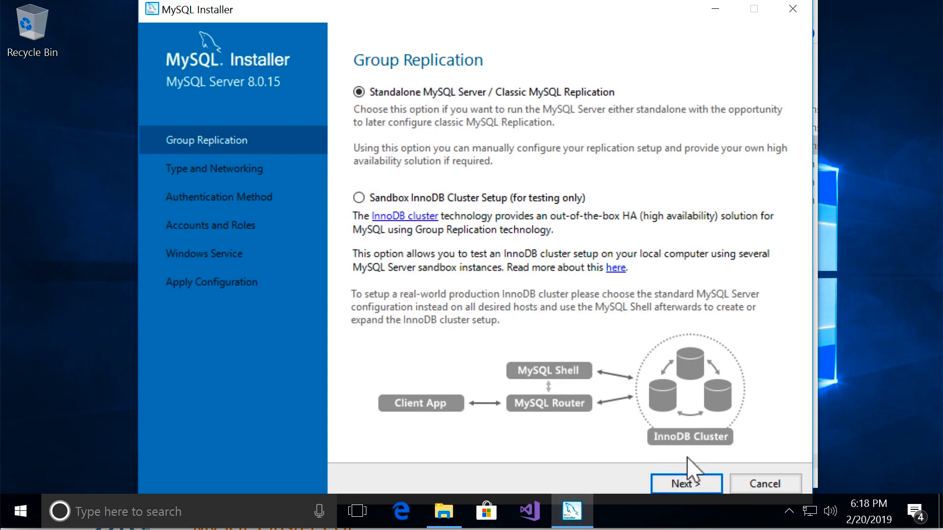
left_click(692, 484)
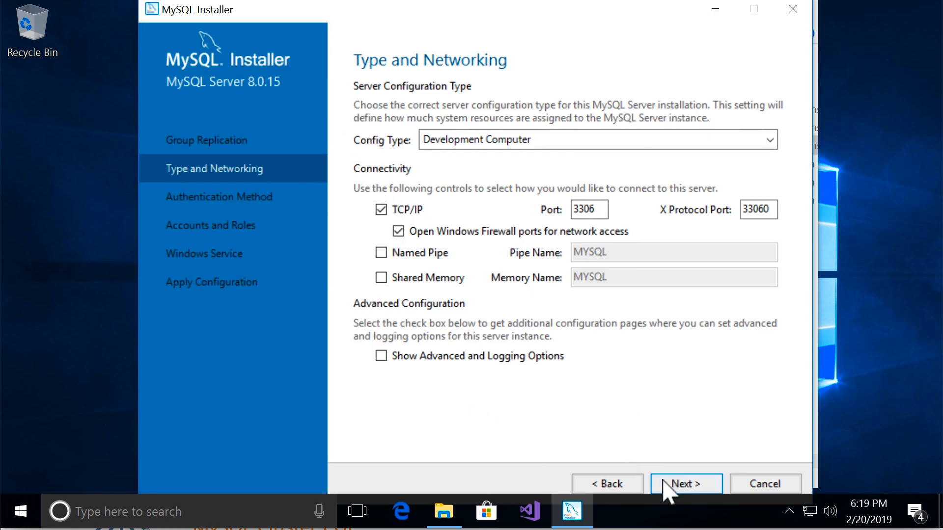
left_click(682, 482)
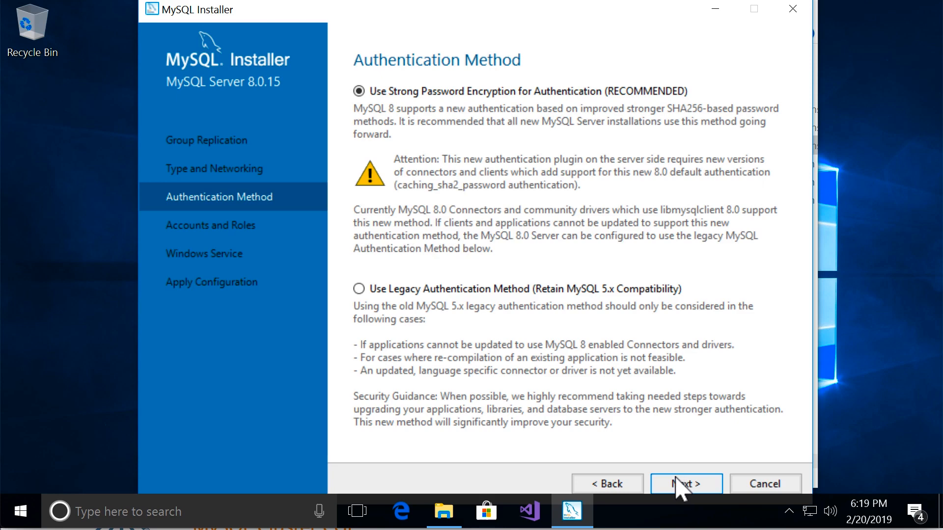
left_click(685, 490)
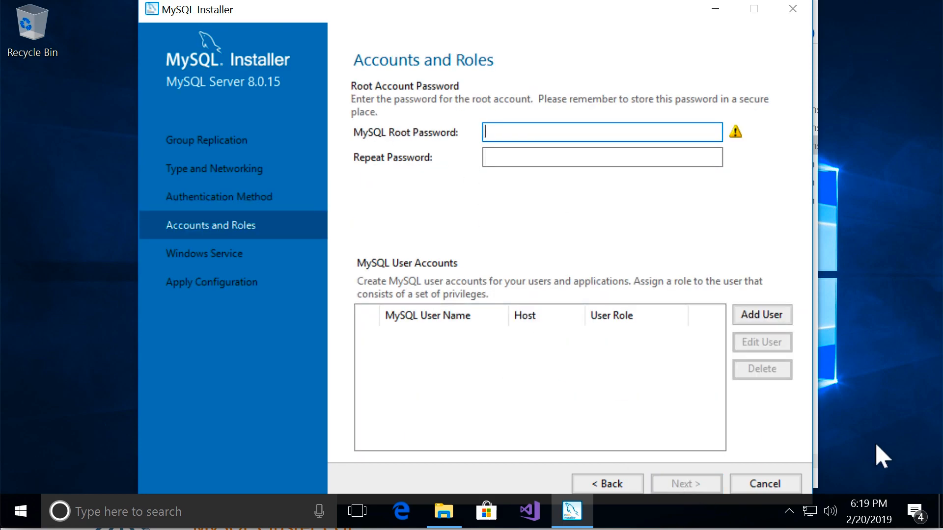
Enter and repeat the MySQL root password, adding no further user accounts
type("••••••••")
key("Tab")
type("••••••••")
key("Tab")
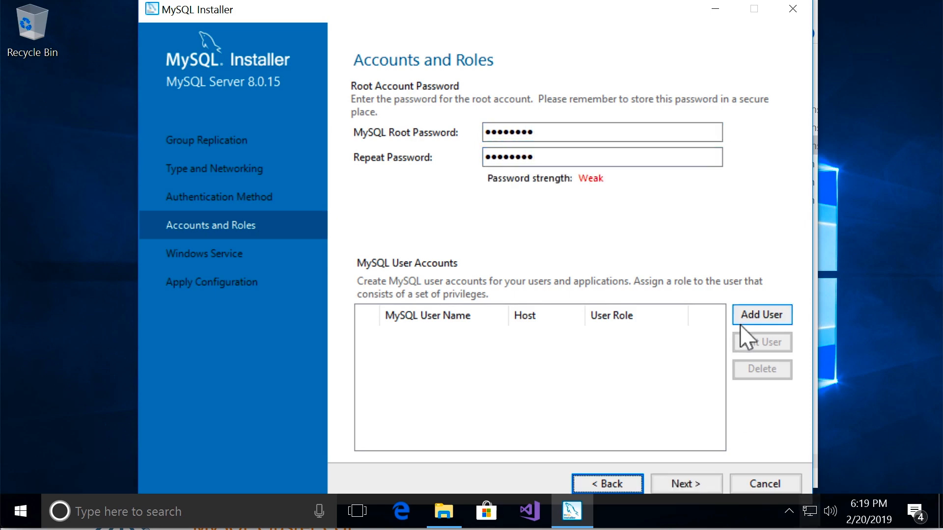
left_click(689, 485)
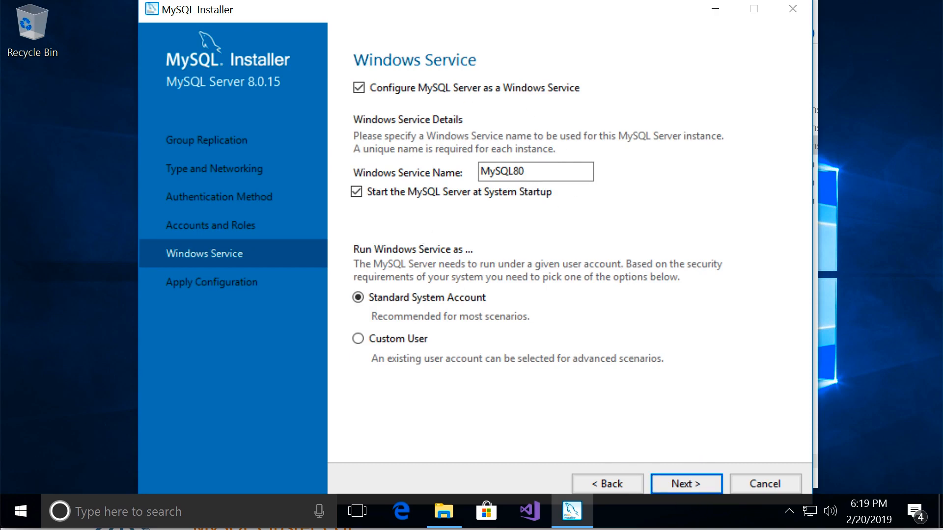
Keep the Windows service MySQL80 starting at system startup under the Standard System Account, and apply the server configuration
left_click(707, 489)
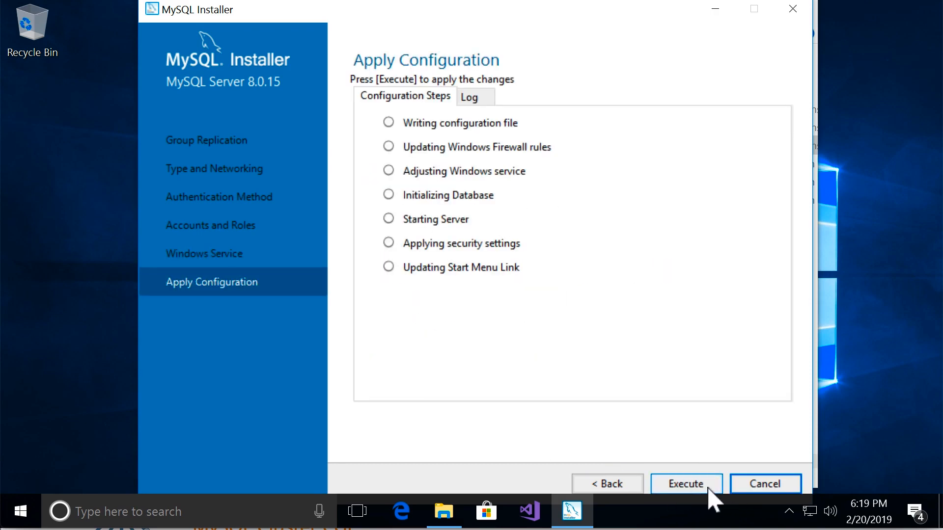
left_click(706, 486)
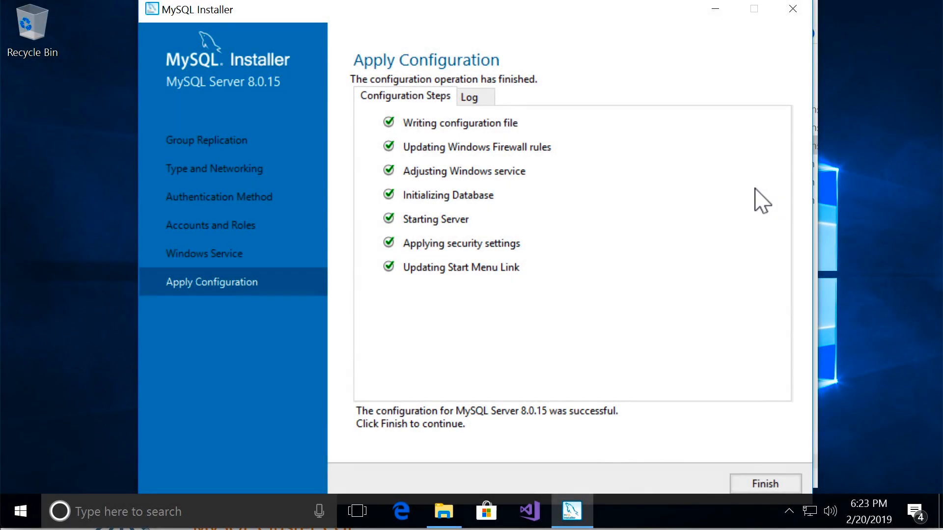
left_click(752, 490)
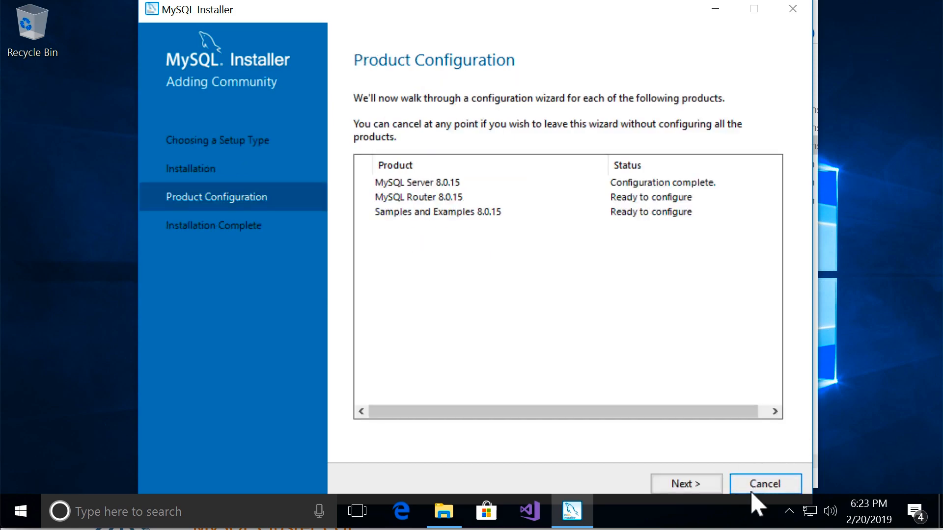
Finish the MySQL Router configuration without bootstrapping for InnoDB cluster and proceed to the Samples and Examples configuration
left_click(692, 488)
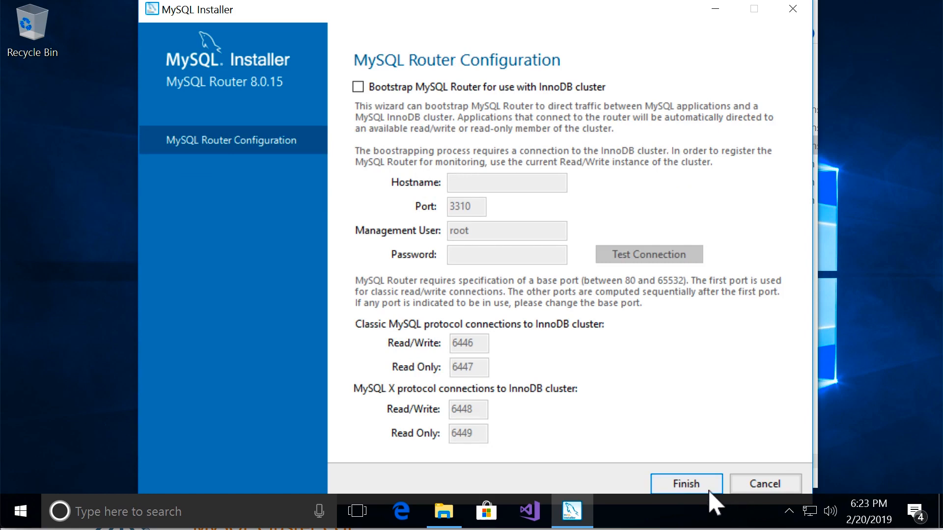
left_click(692, 488)
left_click(700, 486)
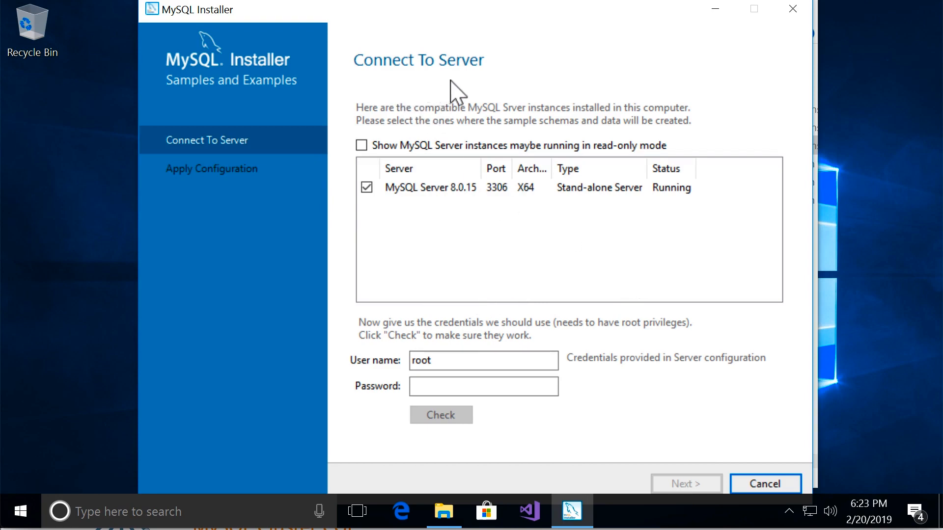
Enter the root password for MySQL Server 8.0.15 and check the connection for the sample schemas
left_click(465, 366)
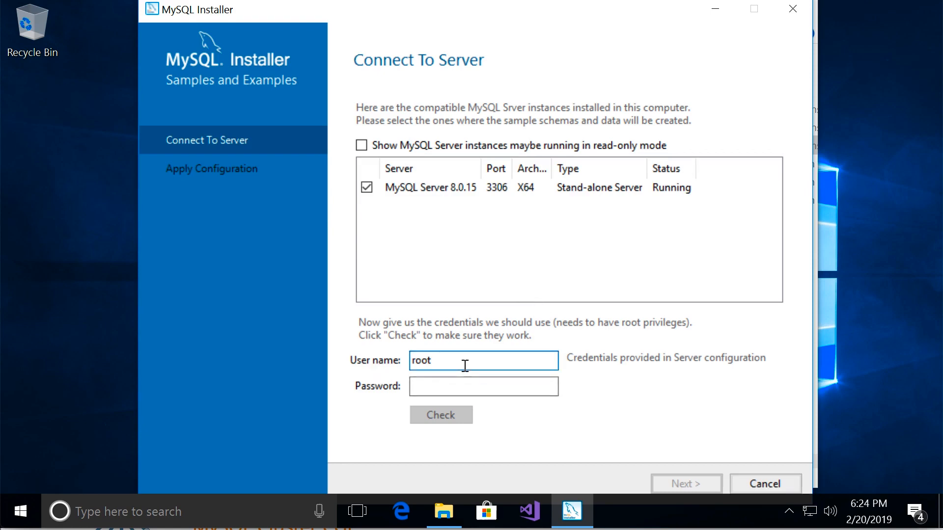
left_click(525, 388)
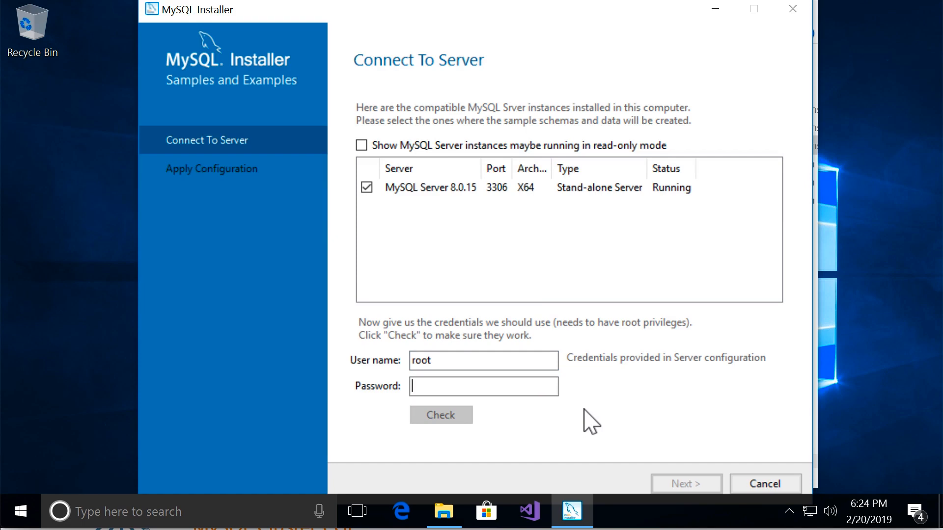
type("••")
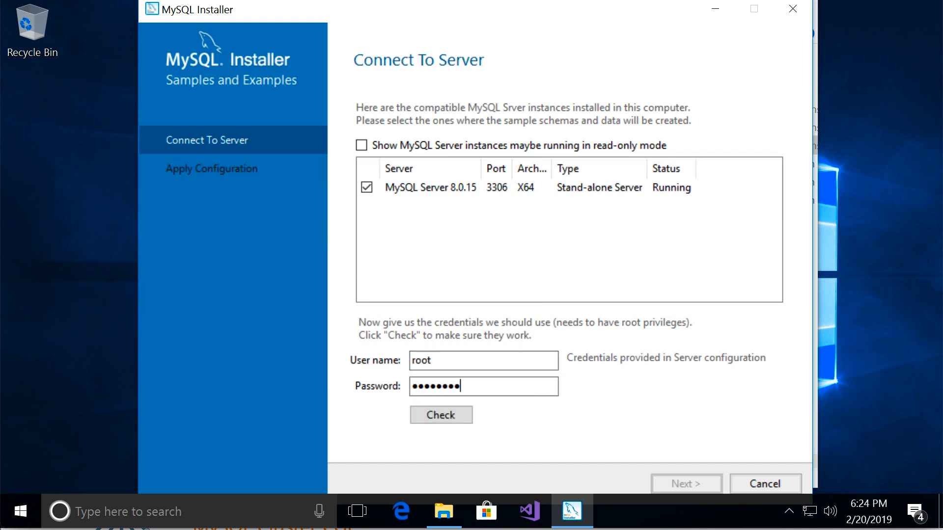
left_click(447, 422)
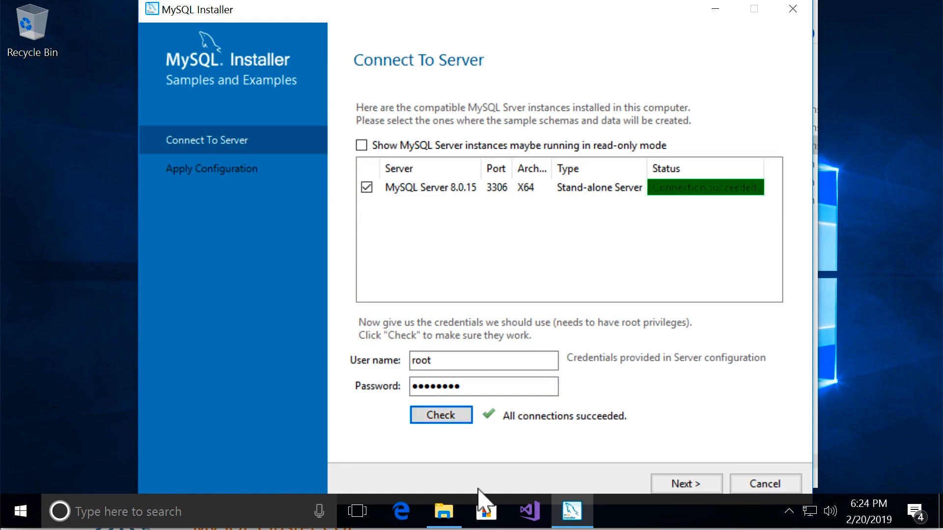
Apply the Samples and Examples configuration on the selected server and finish it
left_click(680, 495)
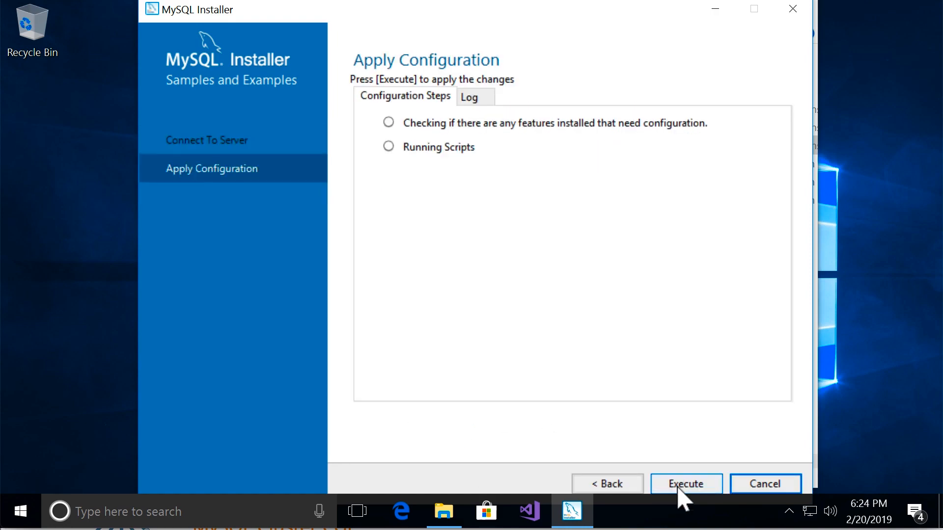
left_click(687, 486)
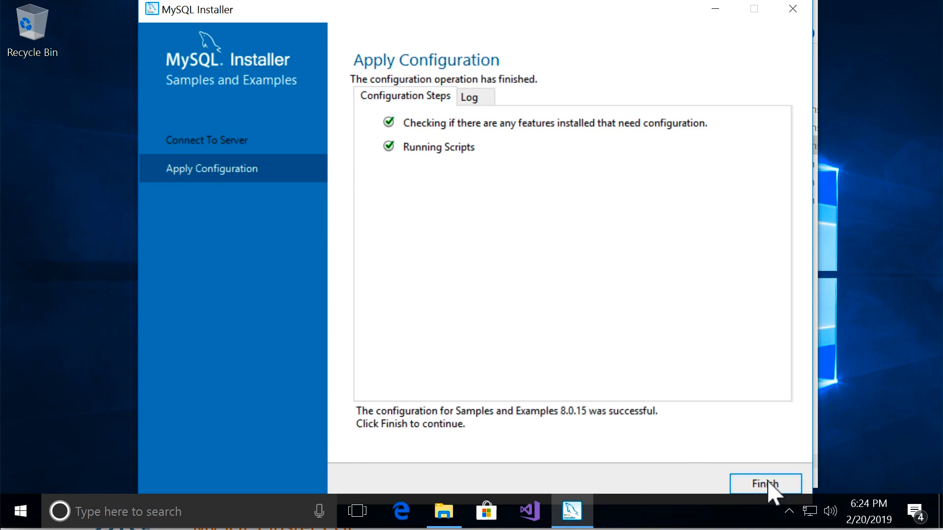
left_click(769, 489)
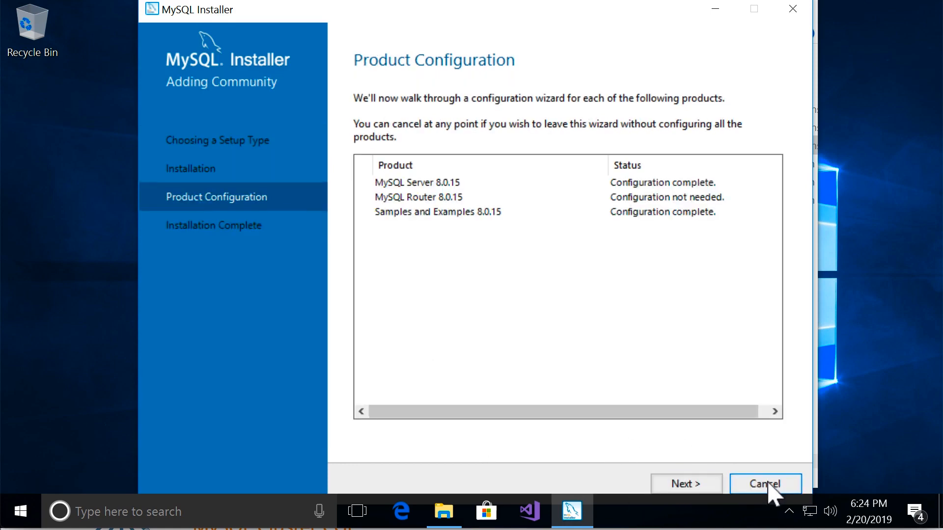
Complete the installation with MySQL Workbench and MySQL Shell set to start, and close the Shell and Downloads windows
left_click(665, 488)
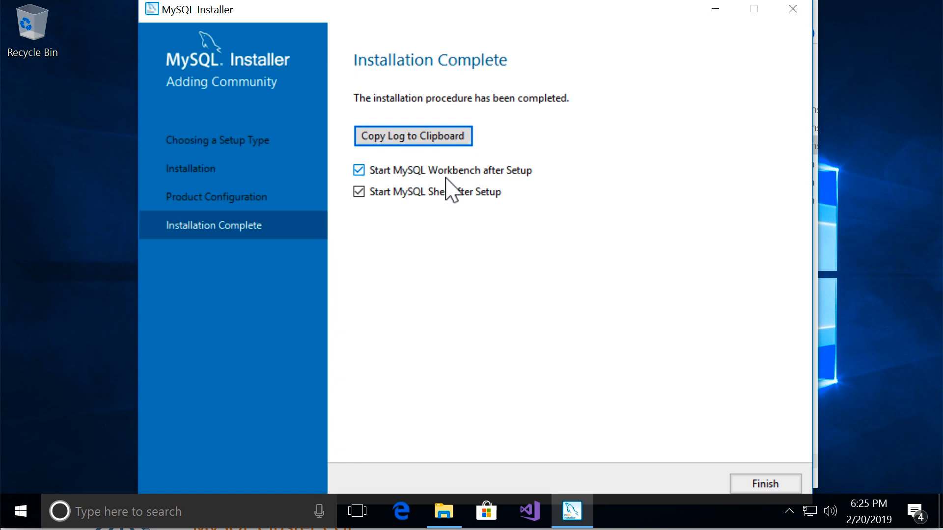
left_click(751, 487)
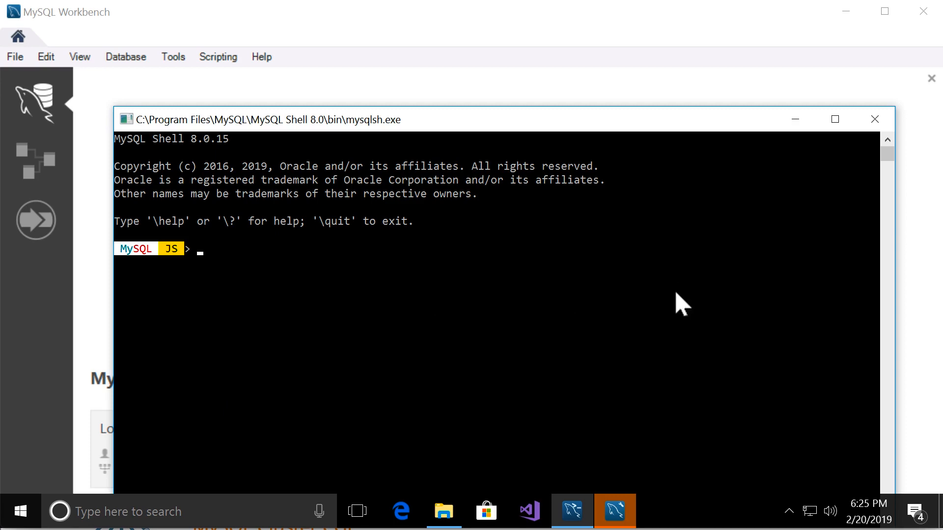
left_click(874, 119)
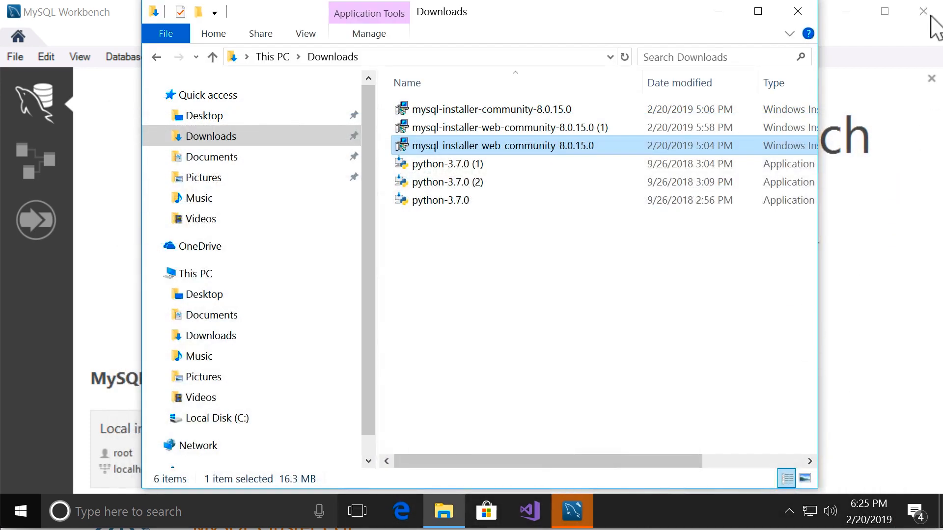
left_click(807, 12)
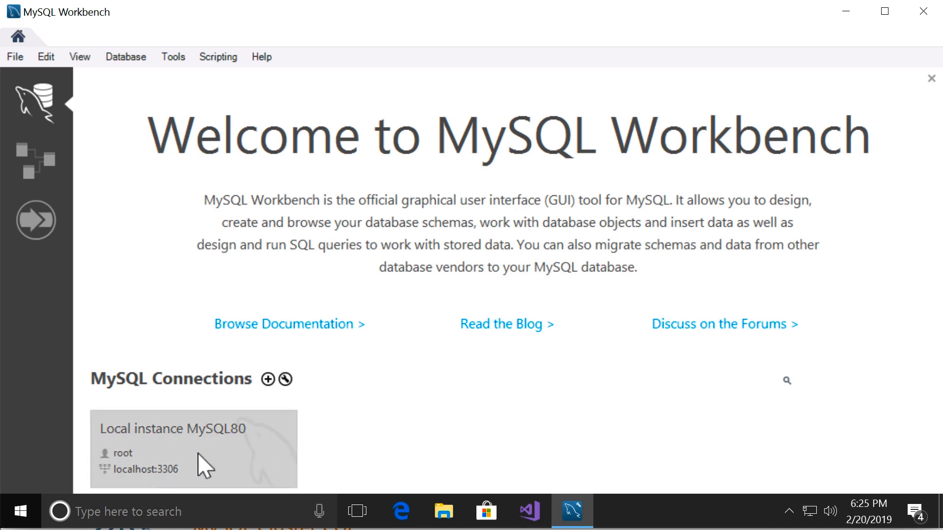
Create a new MySQL connection in MySQL Workbench and name it "Local instance"
left_click(268, 379)
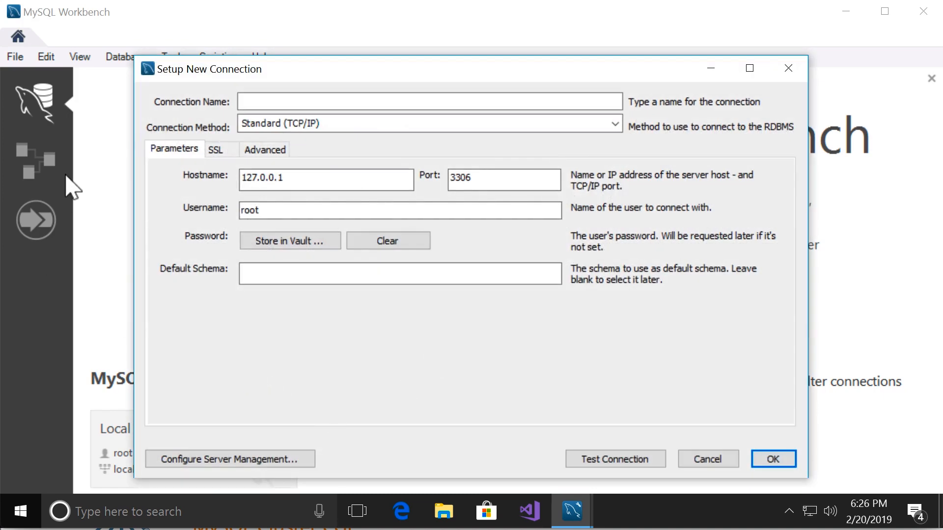
left_click(255, 103)
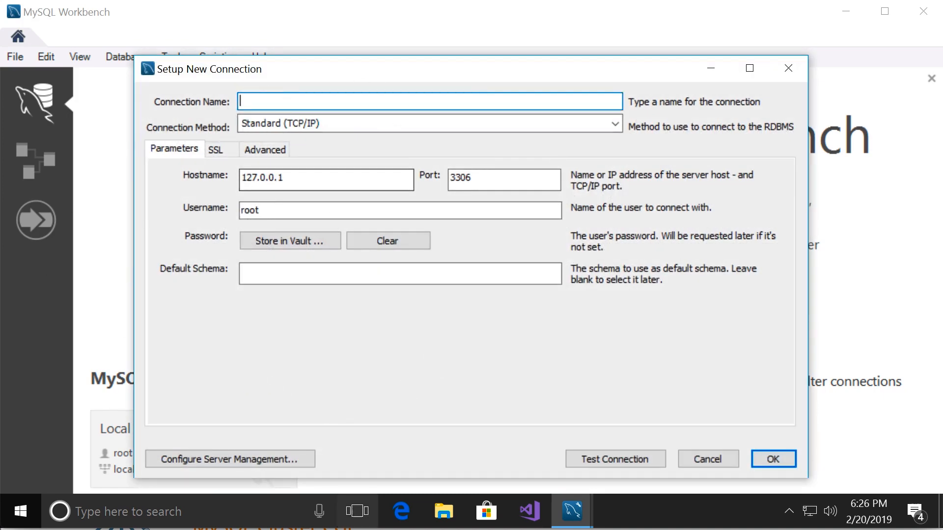
type("Local")
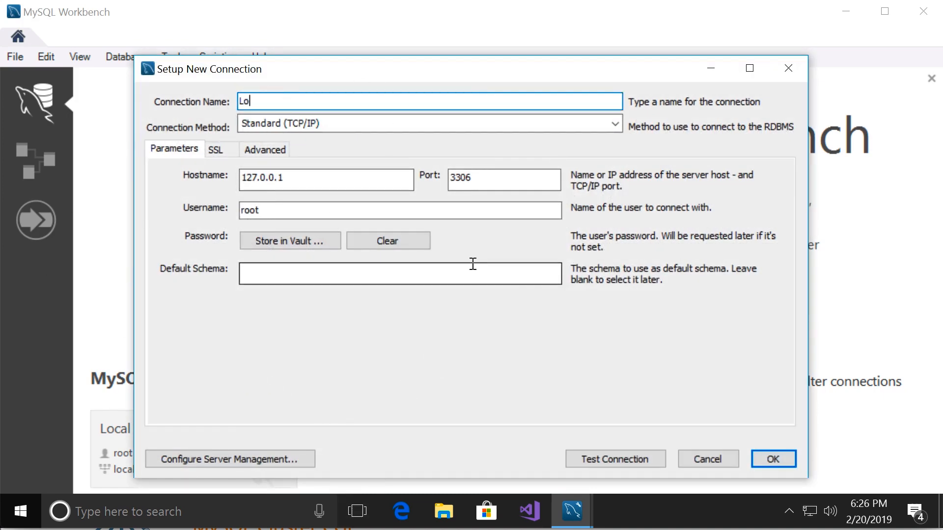
type(" instance")
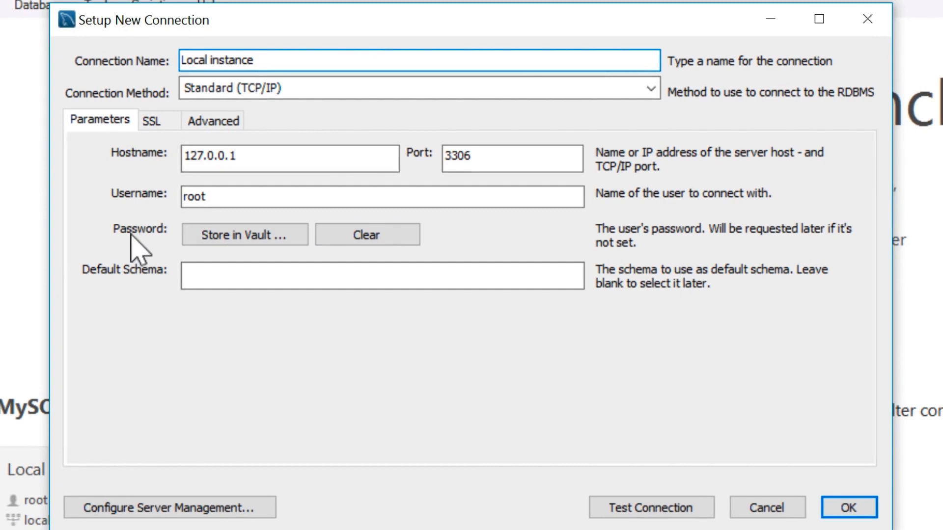
Store the root user's password for the new connection in the secured vault
left_click(229, 236)
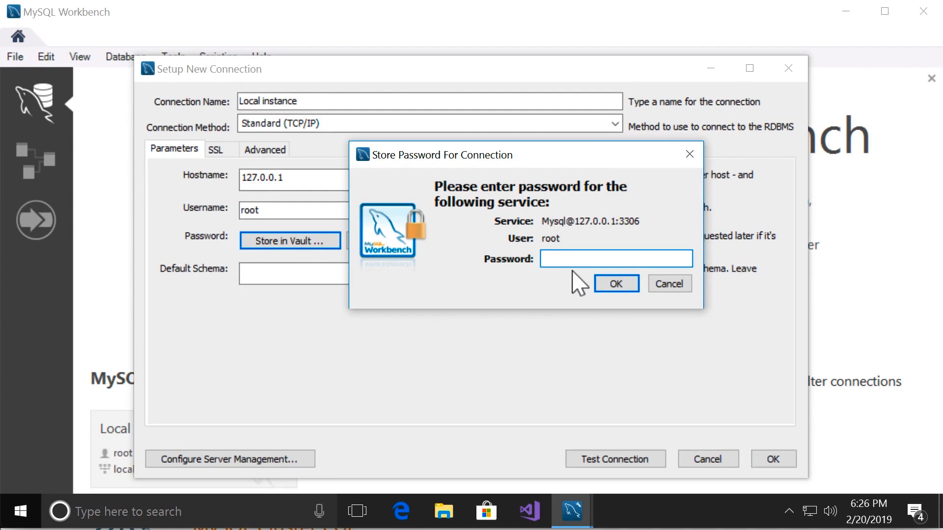
type("*******")
left_click(616, 288)
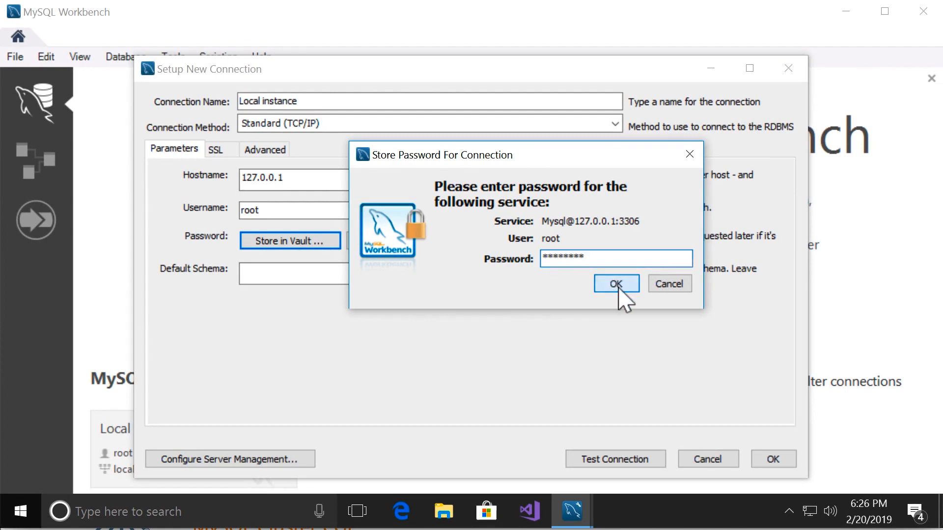
Test the new MySQL connection and save it
left_click(621, 468)
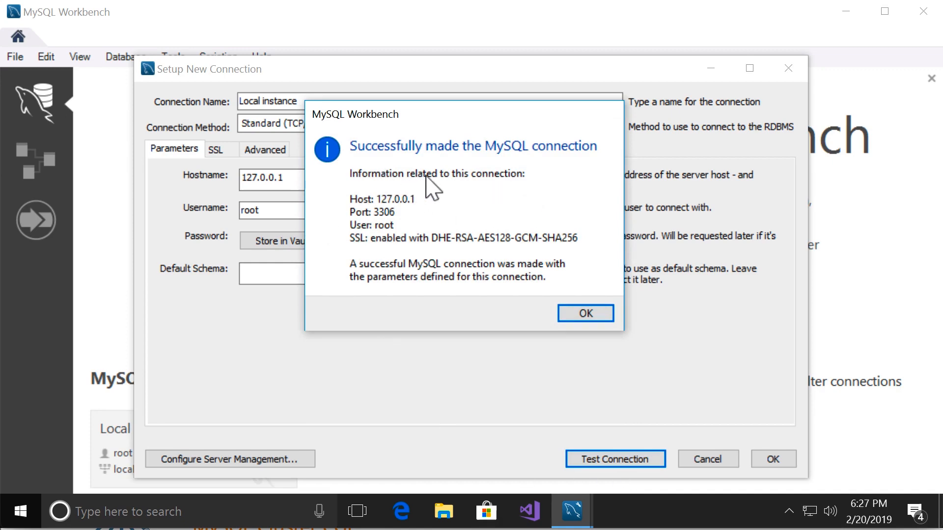
left_click(592, 315)
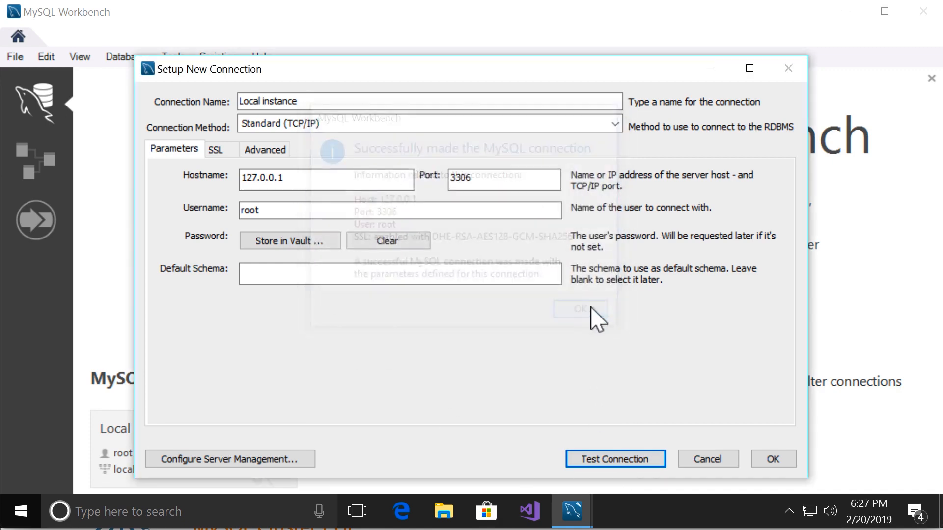
left_click(780, 463)
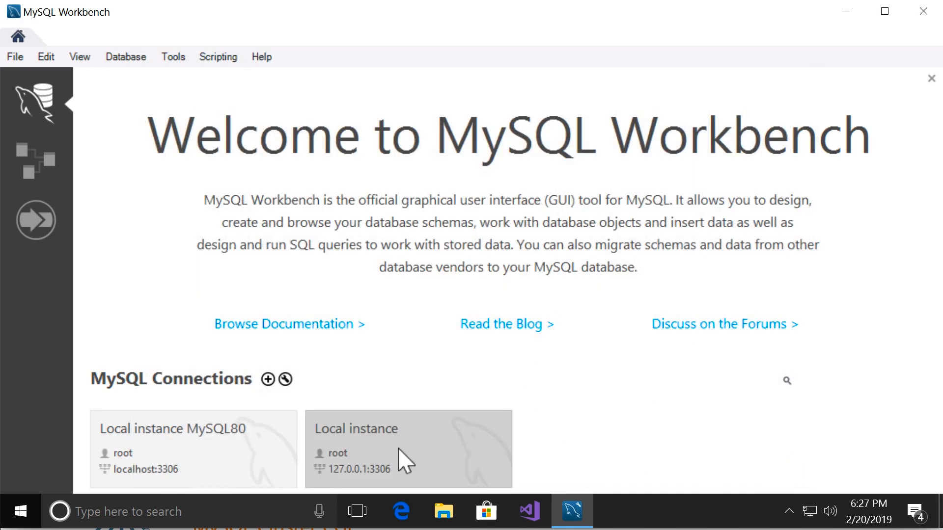
Open the saved "Local instance" connection and narrow the SQL Additions pane to give the query editor more room
left_click(405, 461)
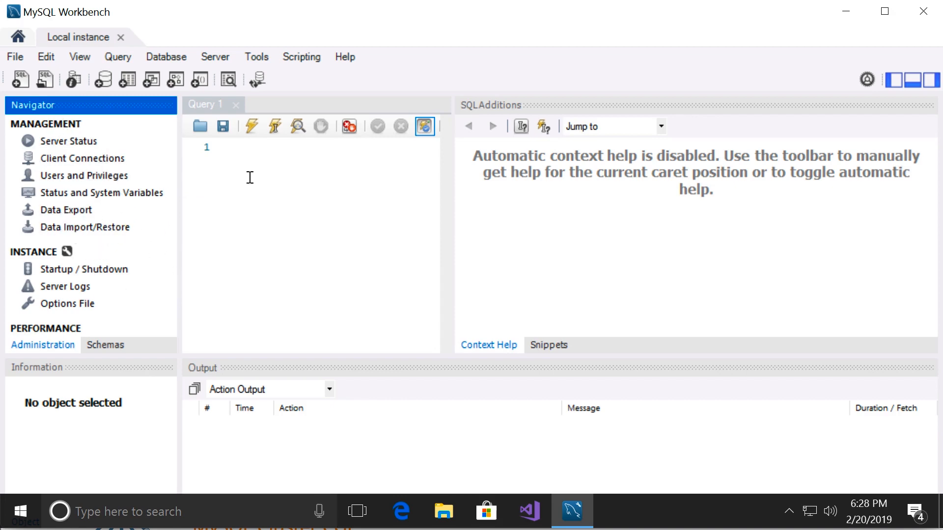
left_click(332, 207)
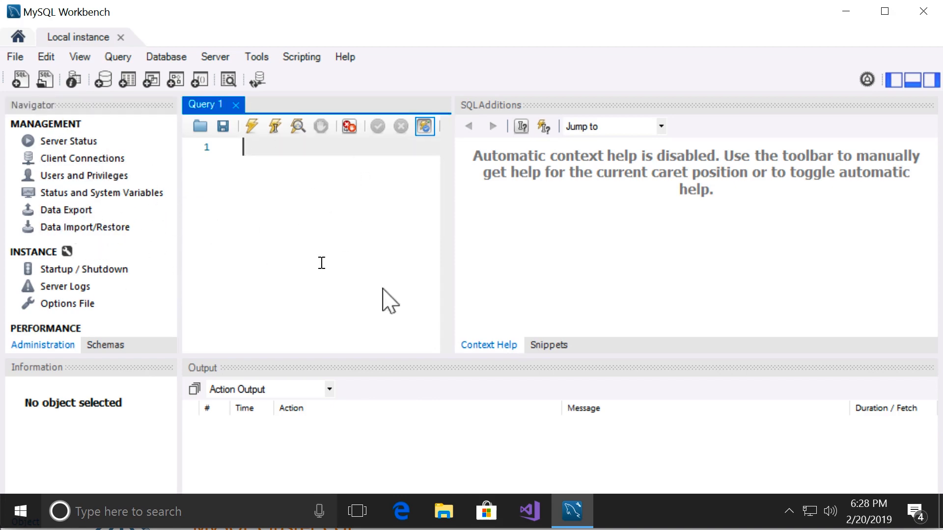
left_click_drag(422, 247, 700, 284)
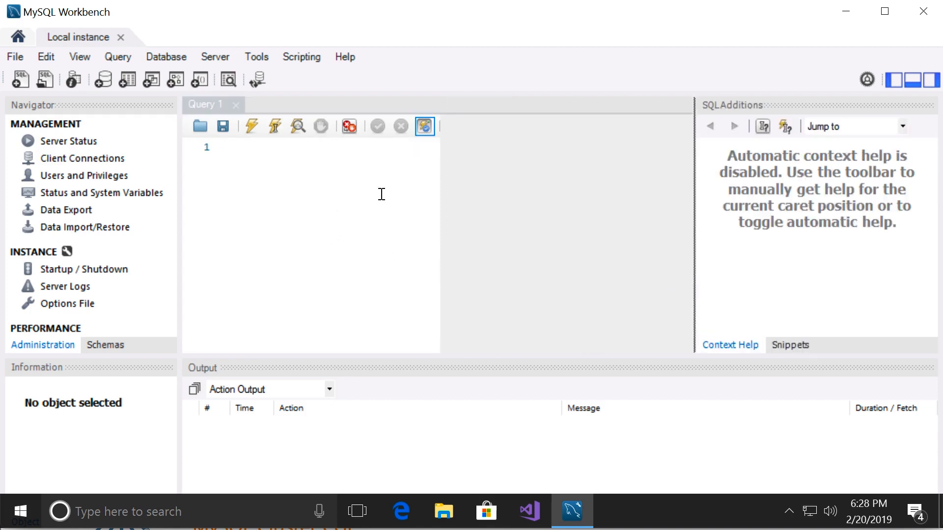